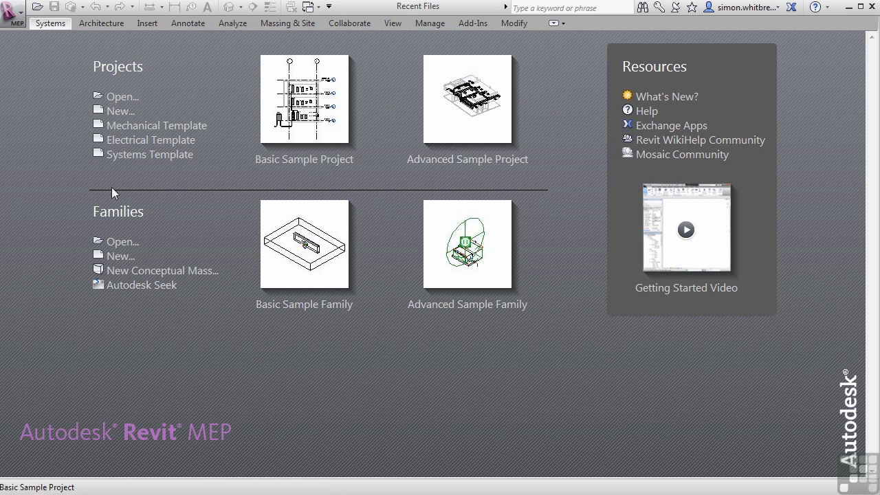
# Start a new project using the Systems Template as its template file
pyautogui.click(112, 114)
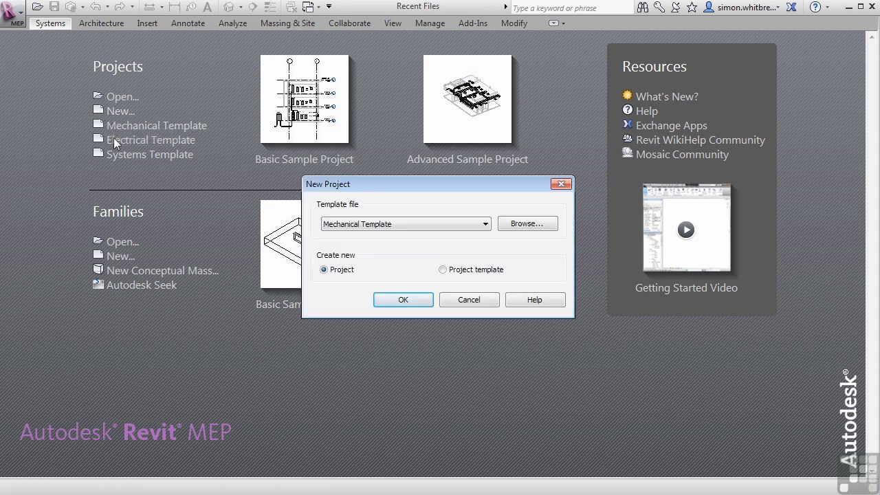
pyautogui.click(426, 225)
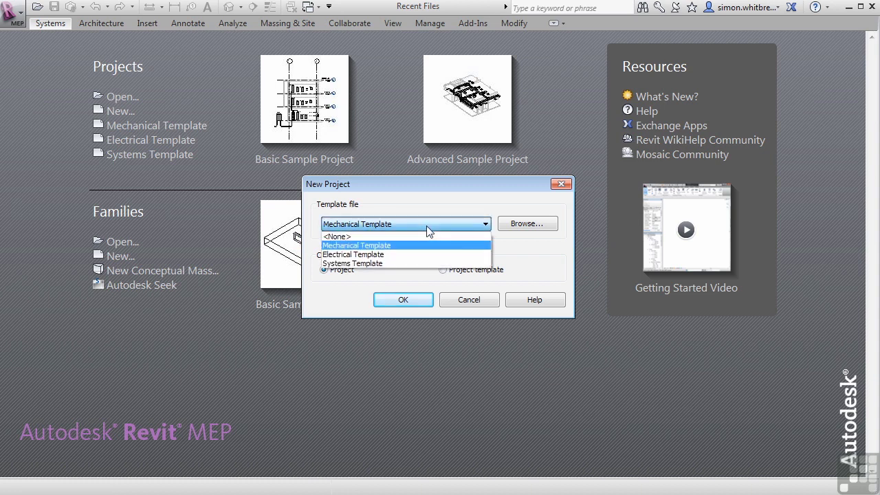
pyautogui.click(419, 263)
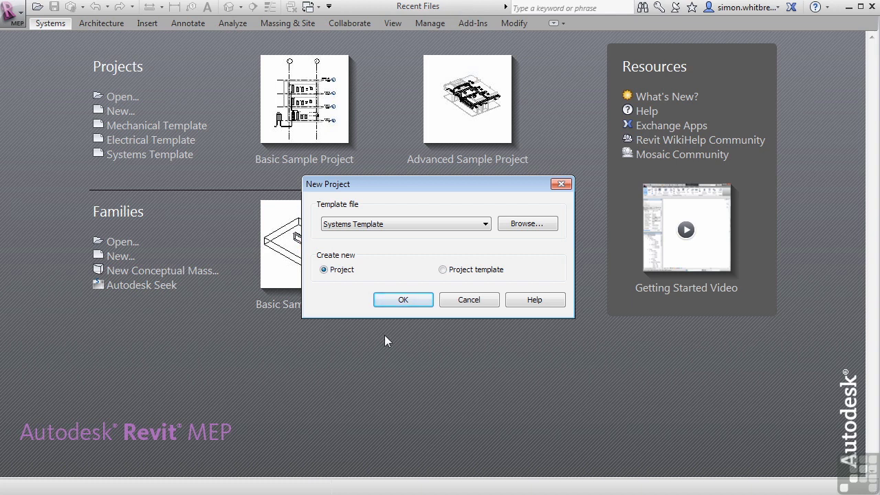
# Confirm the New Project dialog to open Project1 on the 0 - Mech floor plan
pyautogui.click(396, 300)
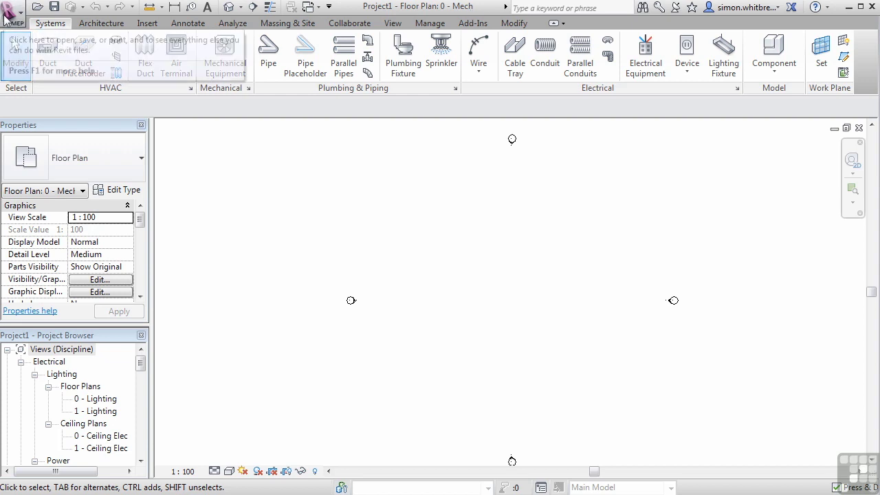
pyautogui.click(6, 16)
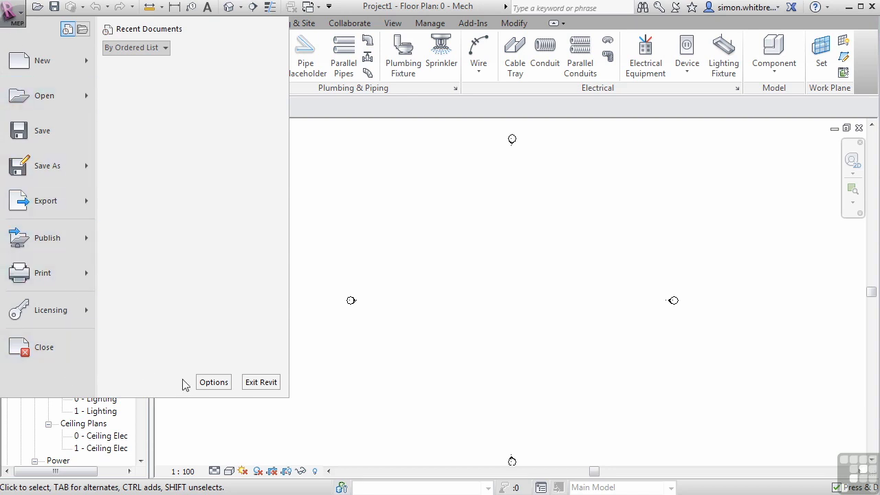
pyautogui.click(561, 277)
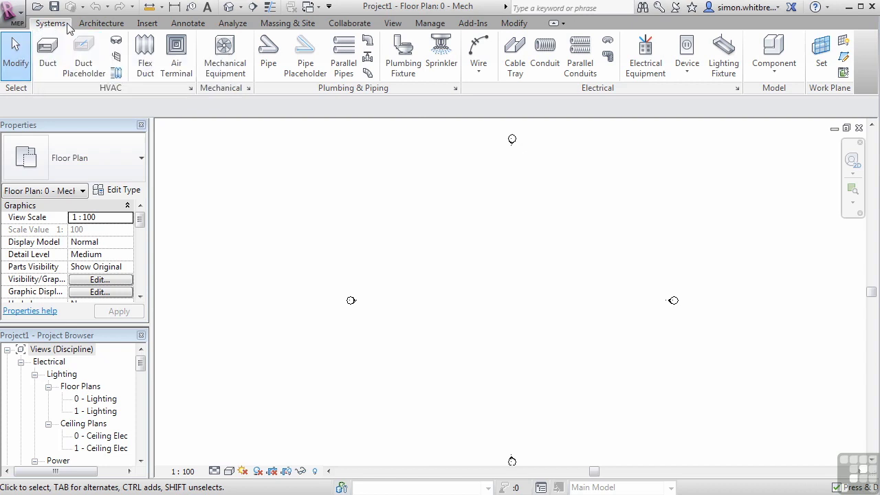
pyautogui.click(101, 23)
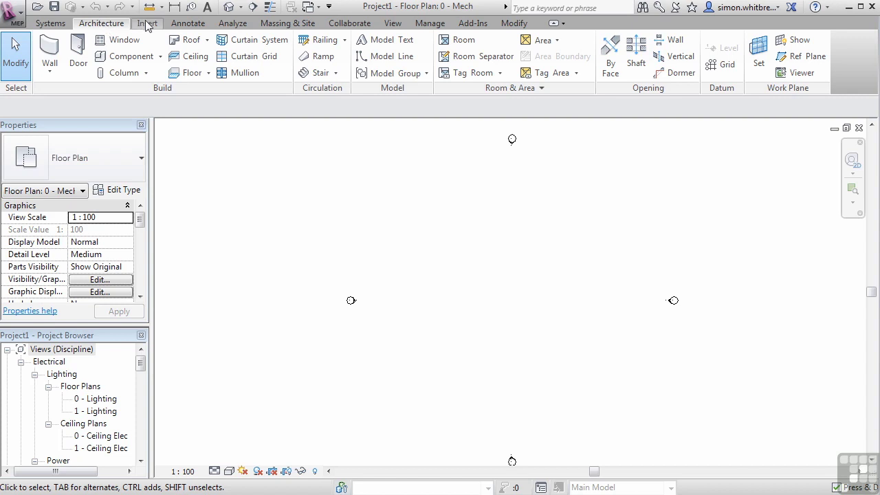
pyautogui.click(147, 23)
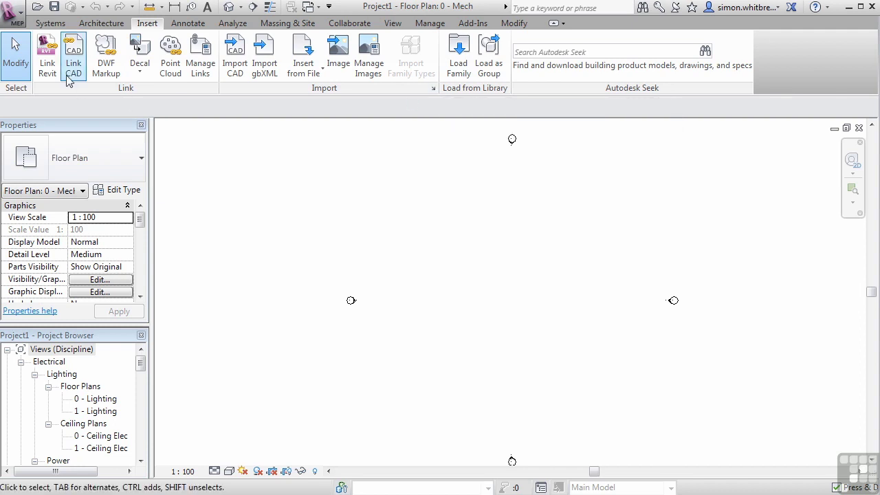
pyautogui.click(49, 25)
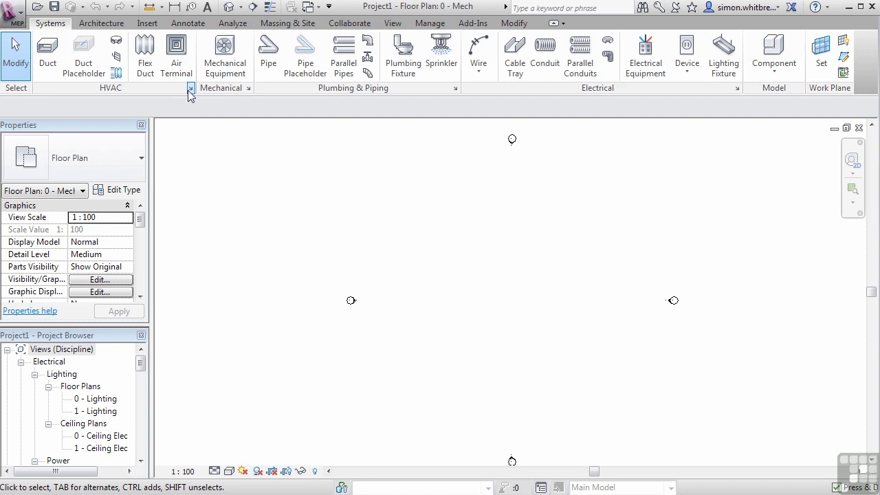
pyautogui.click(190, 89)
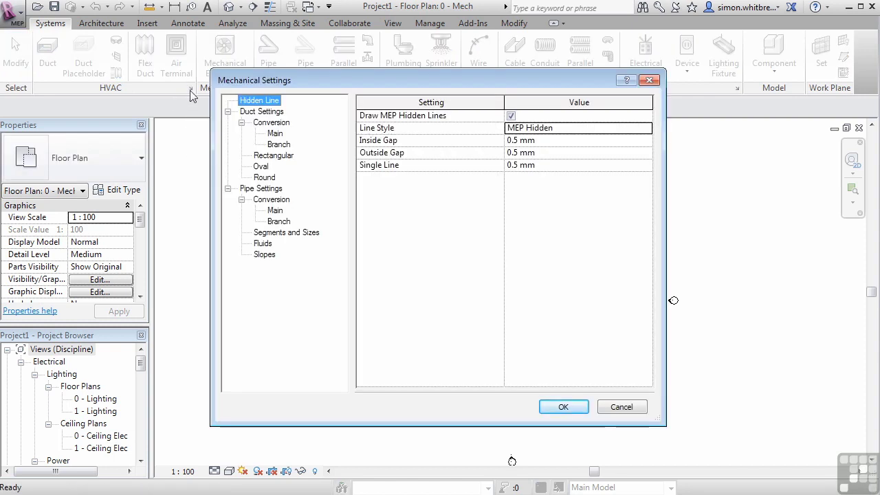
pyautogui.click(620, 407)
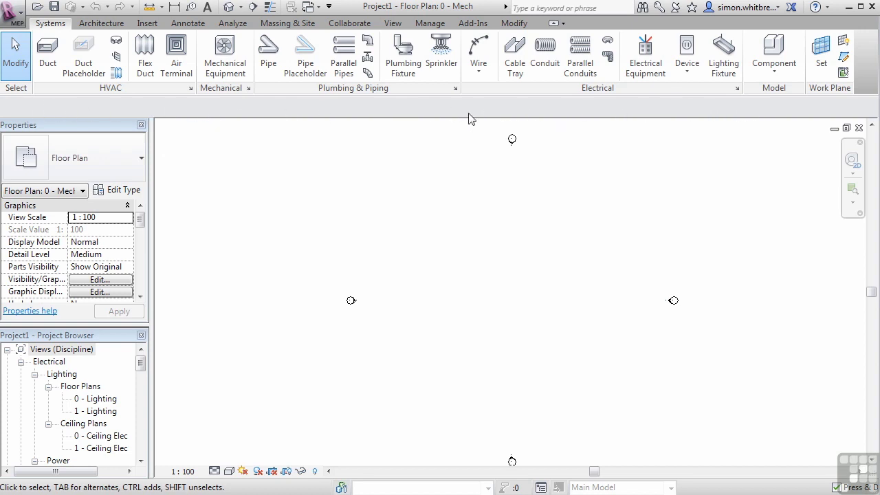
# Start the Duct tool with a 650 wide by 300 high rectangular duct
pyautogui.click(48, 60)
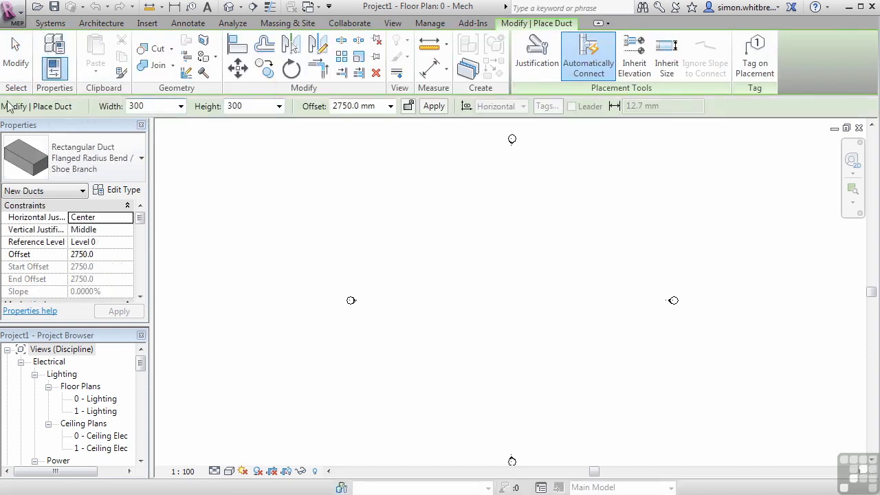
pyautogui.click(181, 106)
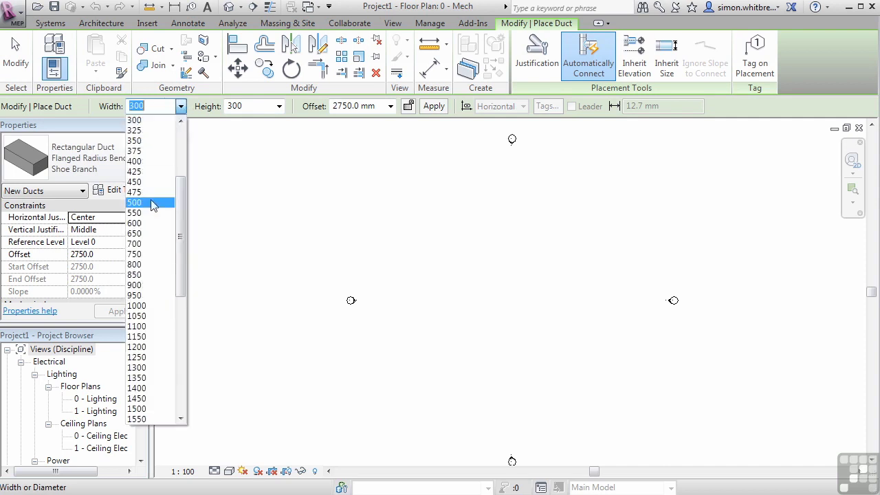
pyautogui.click(151, 235)
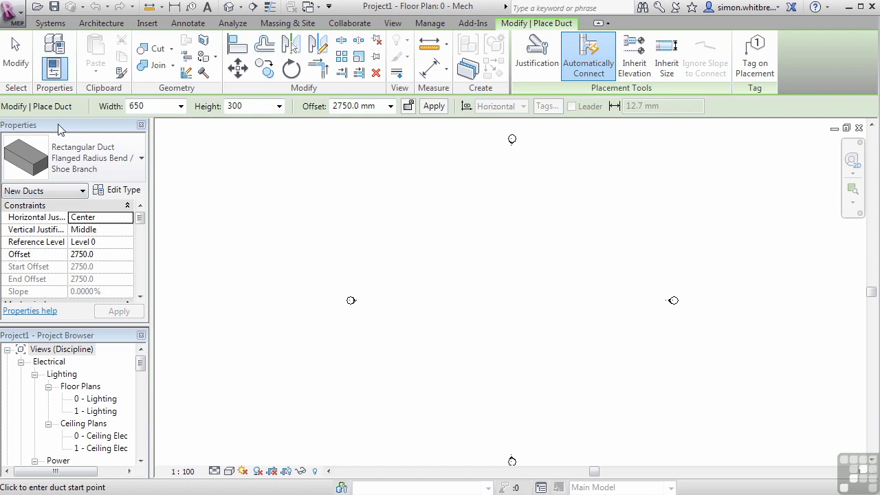
# Keep the Flanged Radius Bend / Shoe Branch type and set the duct offset to 2800 mm
pyautogui.click(72, 161)
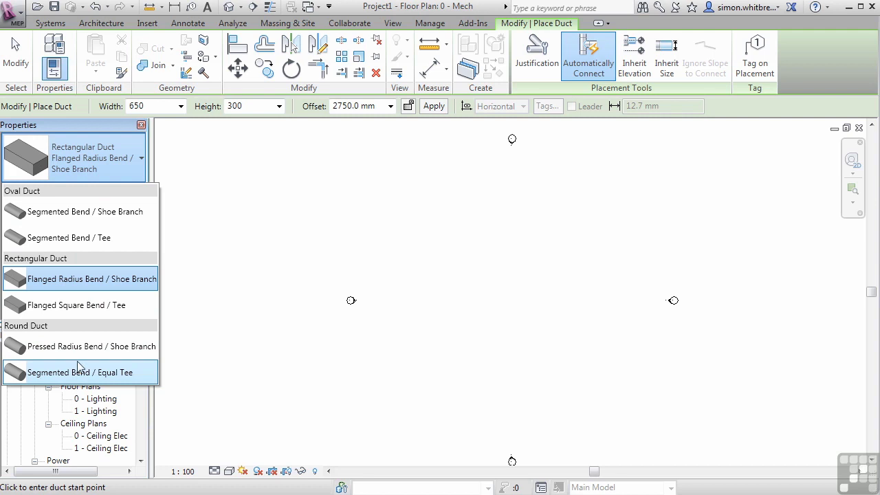
pyautogui.click(103, 168)
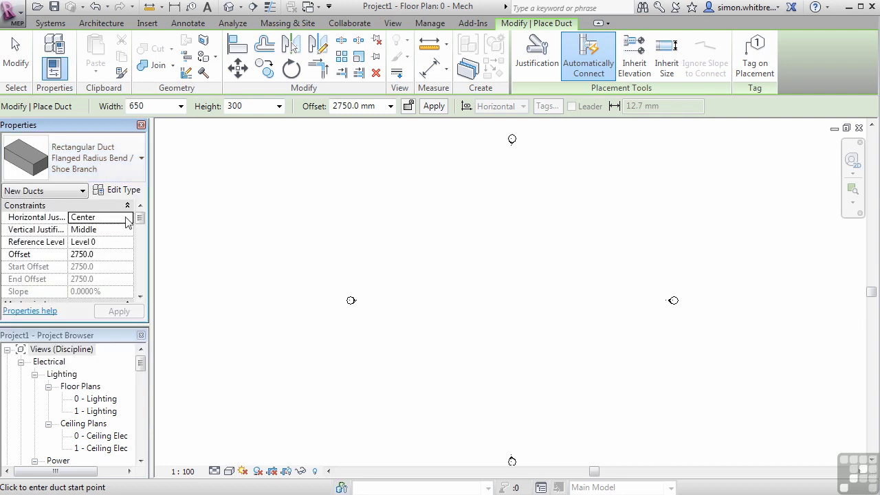
pyautogui.moveTo(140, 218)
pyautogui.mouseDown()
pyautogui.moveTo(139, 288)
pyautogui.moveTo(140, 218)
pyautogui.mouseUp()
pyautogui.click(117, 255)
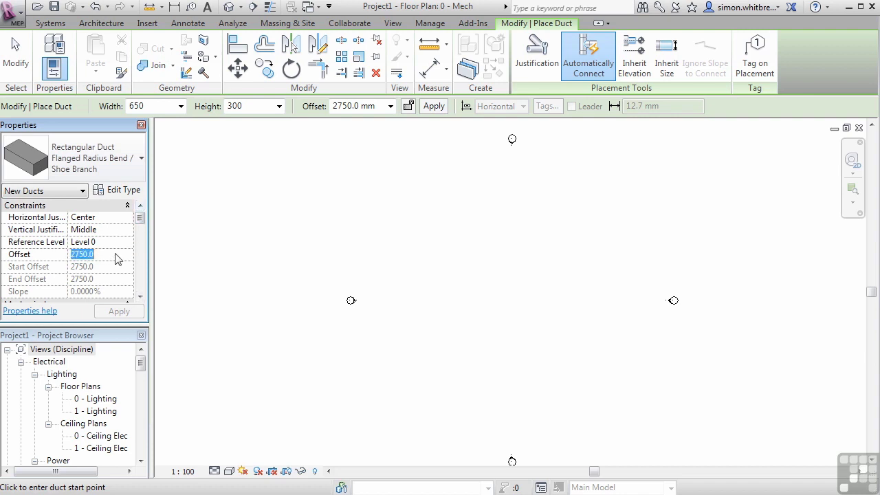
pyautogui.write('2800')
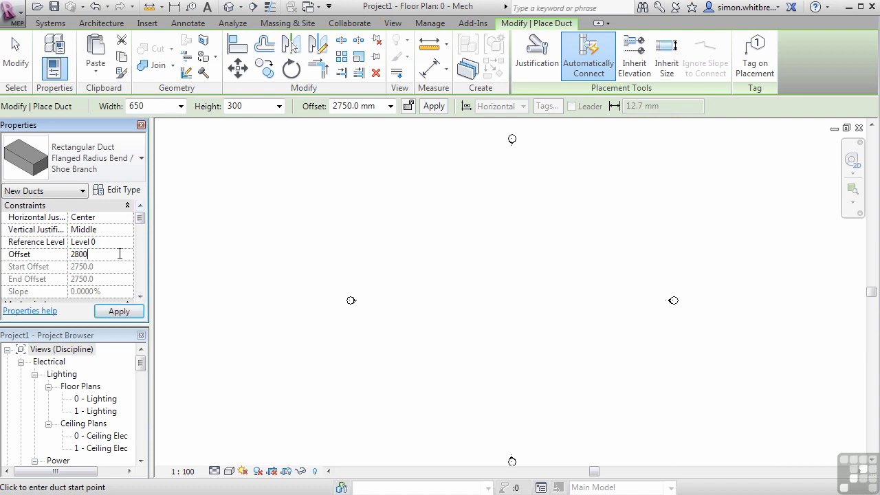
pyautogui.press('Return')
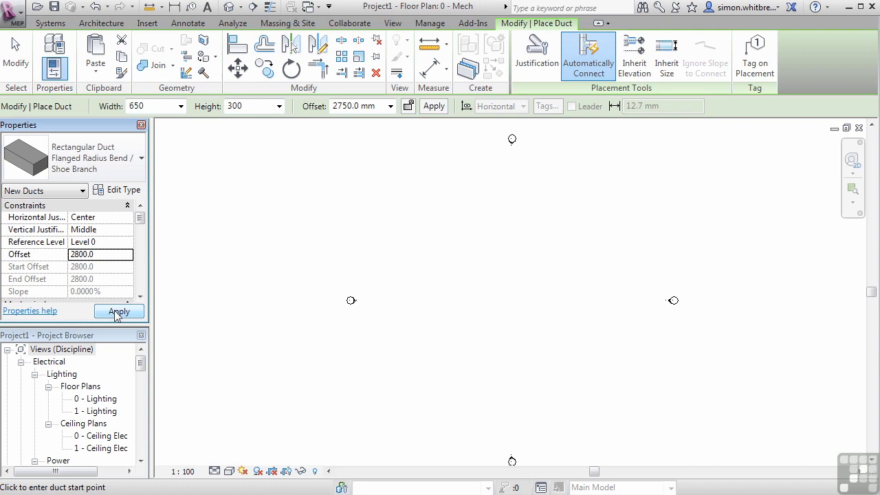
pyautogui.click(118, 311)
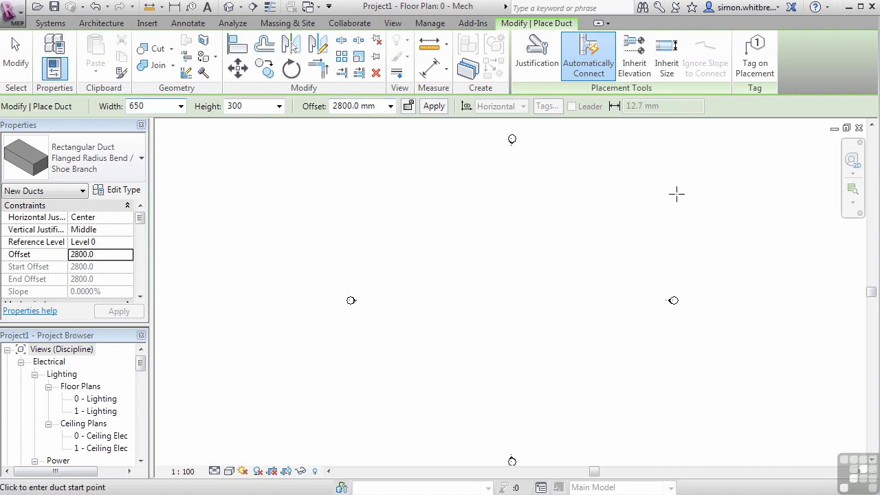
# Draw an L-shaped duct running down then left, joined by a 90° elbow
pyautogui.click(696, 307)
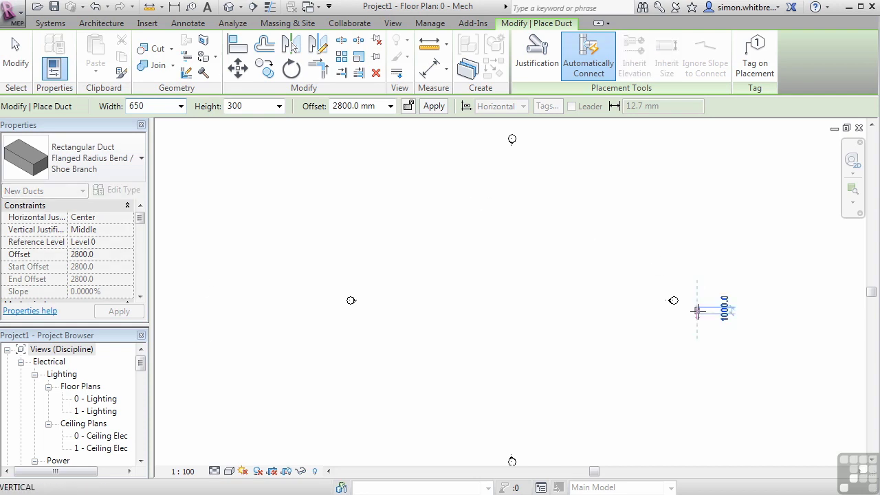
pyautogui.click(697, 357)
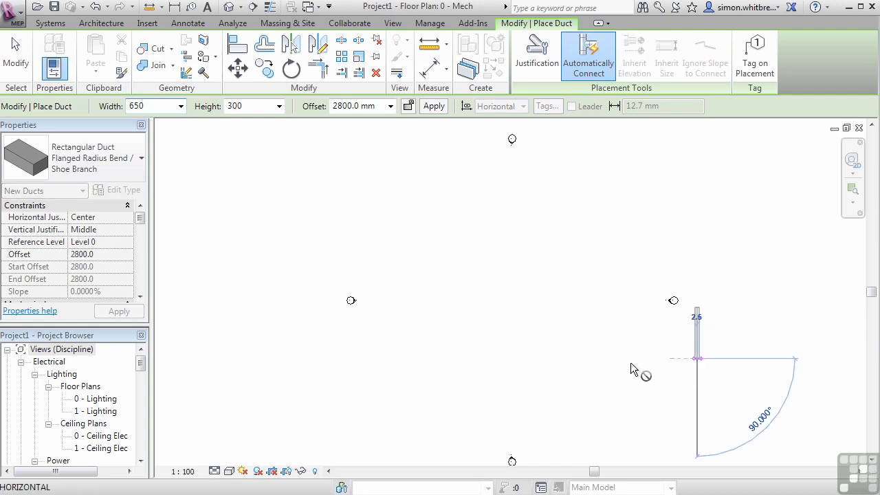
pyautogui.click(581, 358)
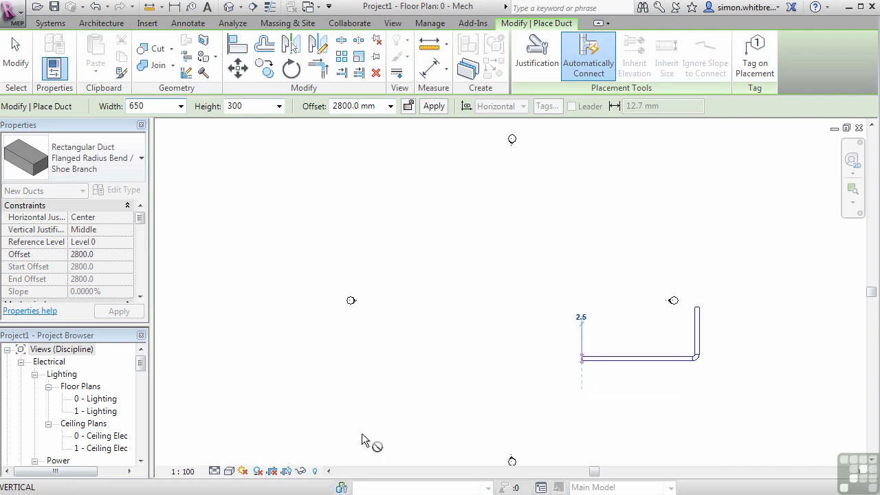
pyautogui.click(140, 364)
pyautogui.moveTo(141, 364); pyautogui.dragTo(140, 404)
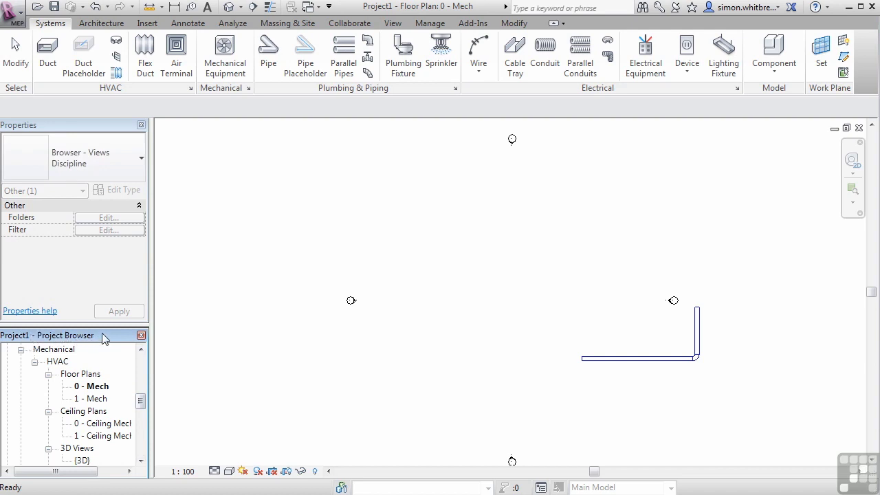
pyautogui.click(19, 62)
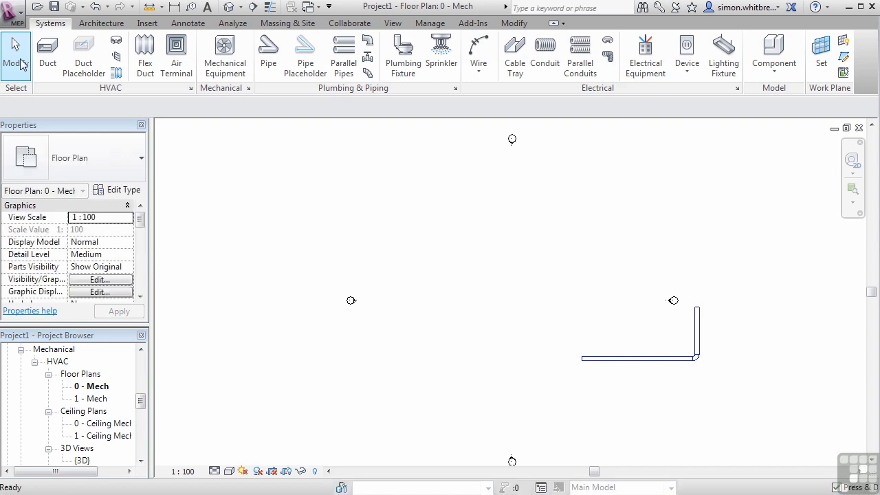
pyautogui.click(20, 64)
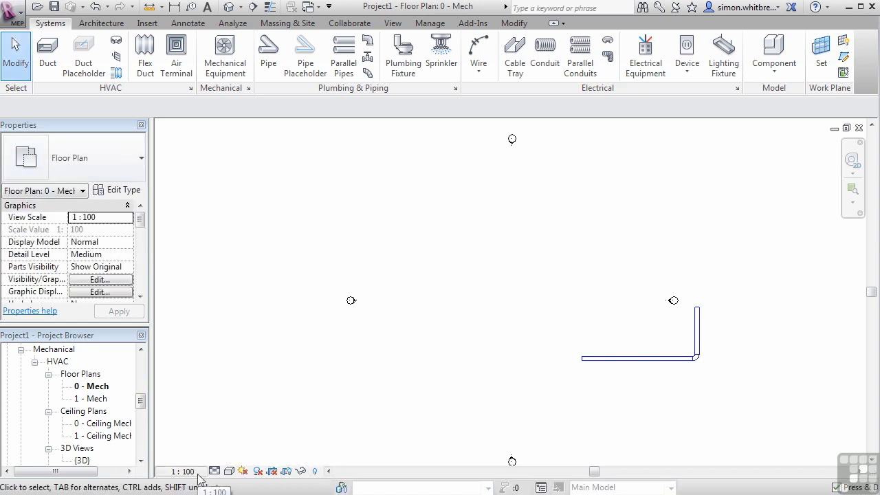